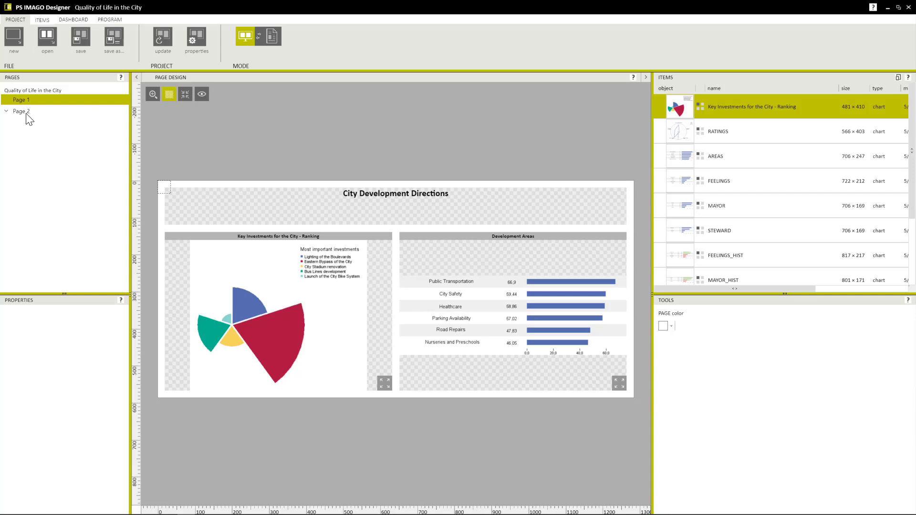
# Step: Expand the subpages of Page 2 and rename Page 1 as "Development"
pyautogui.click(7, 112)
pyautogui.doubleClick(34, 99)
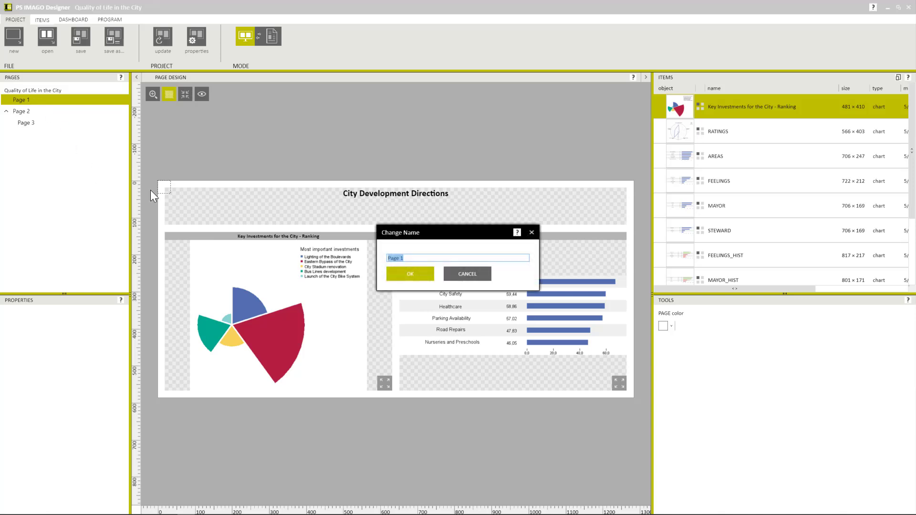
pyautogui.click(450, 258)
pyautogui.moveTo(414, 258); pyautogui.dragTo(384, 258)
pyautogui.write('Development')
pyautogui.click(422, 273)
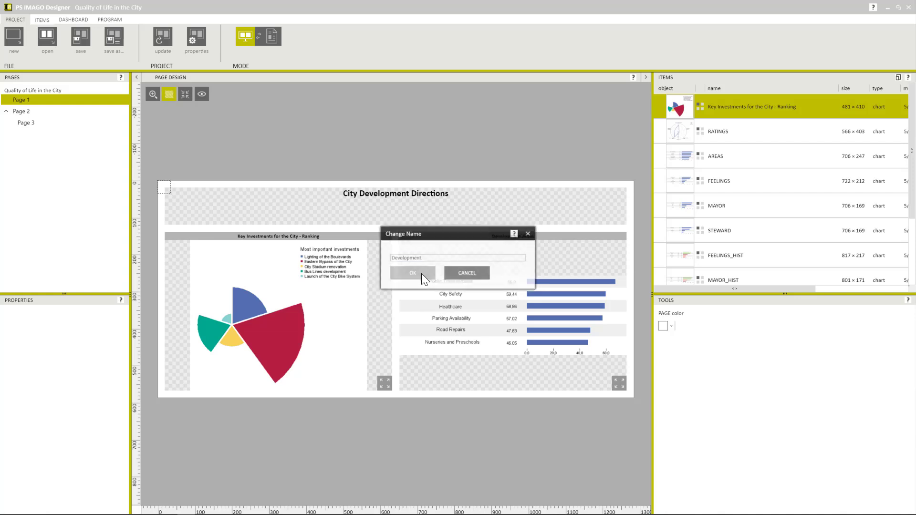
# Step: Rename Page 2 as "Authorities Assessment"
pyautogui.doubleClick(19, 113)
pyautogui.click(452, 258)
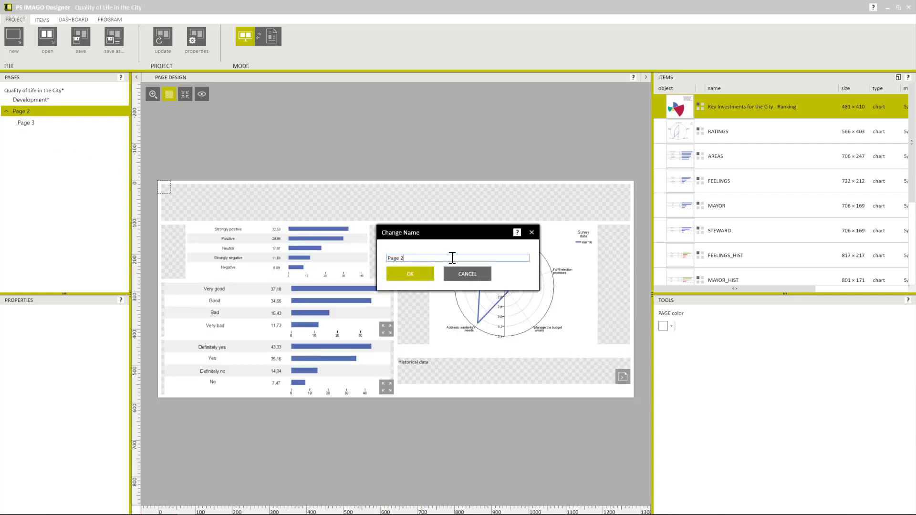
pyautogui.tripleClick(461, 259)
pyautogui.write('Authorities Assessment')
pyautogui.click(413, 274)
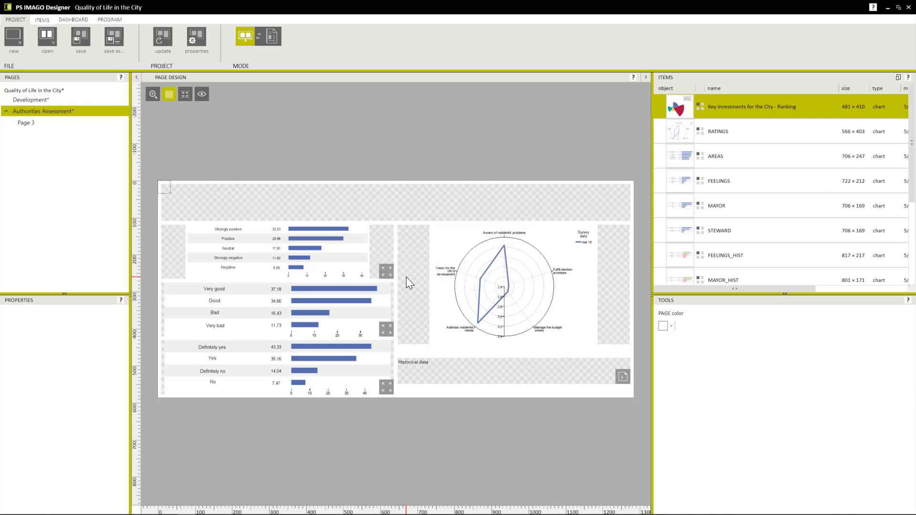
# Step: Rename Page 3 as "Authorities Assessment – Comparison" and enter the same text as its page heading
pyautogui.doubleClick(28, 122)
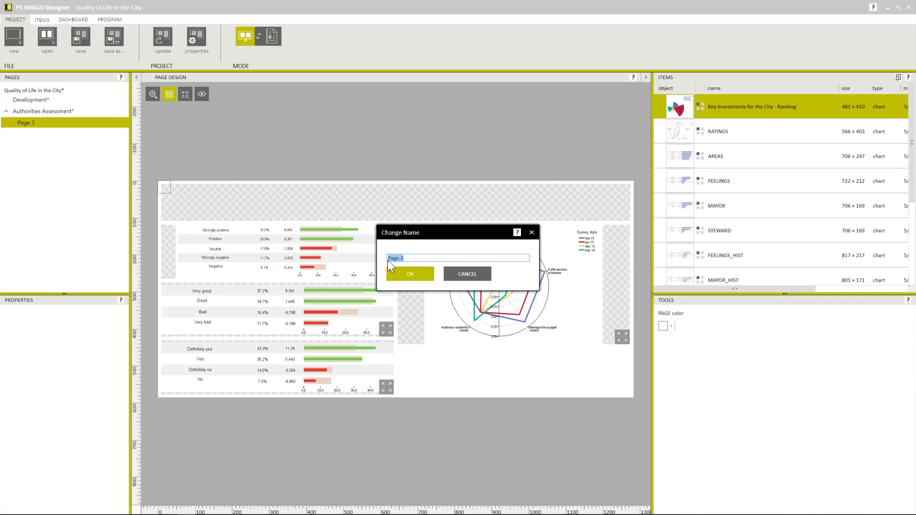
pyautogui.write('Authorities Assessment – Comparison')
pyautogui.click(419, 275)
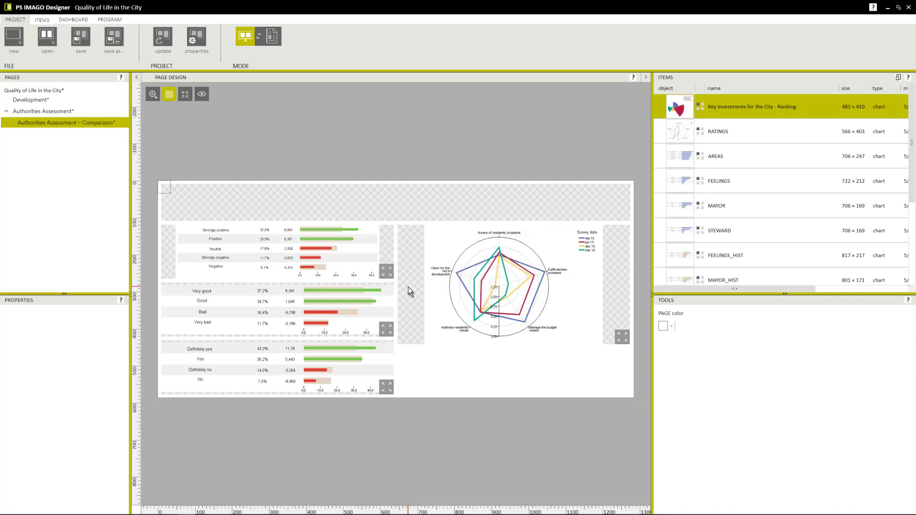
pyautogui.click(396, 202)
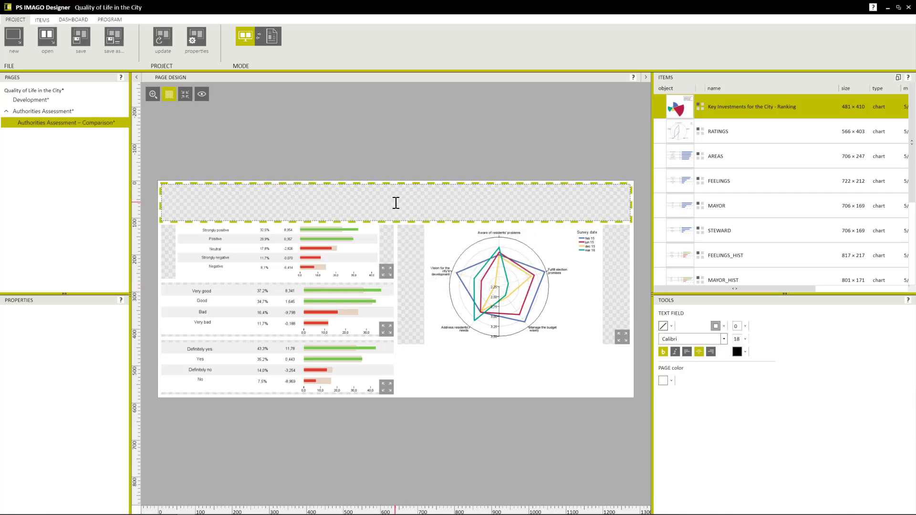
pyautogui.write('Authorities Assessment – Comparison')
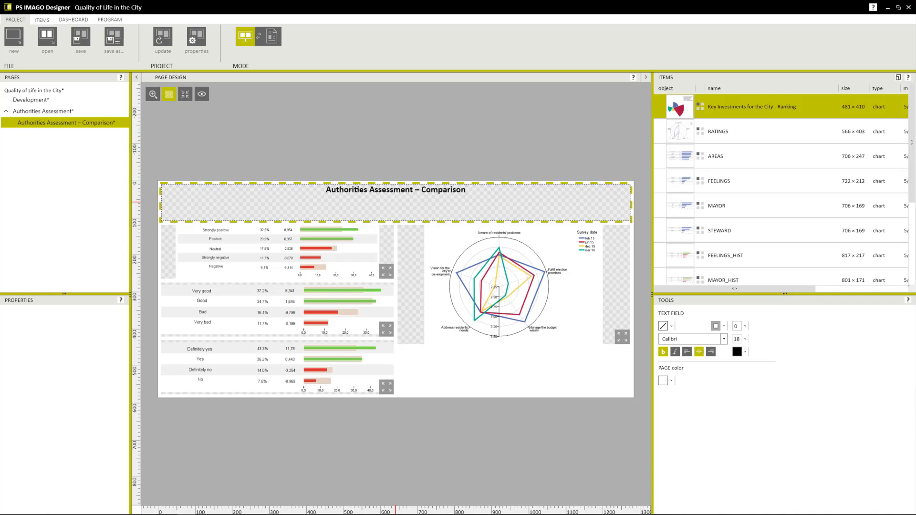
# Step: Add container titles to all four chart containers on the comparison page at once
pyautogui.click(331, 251)
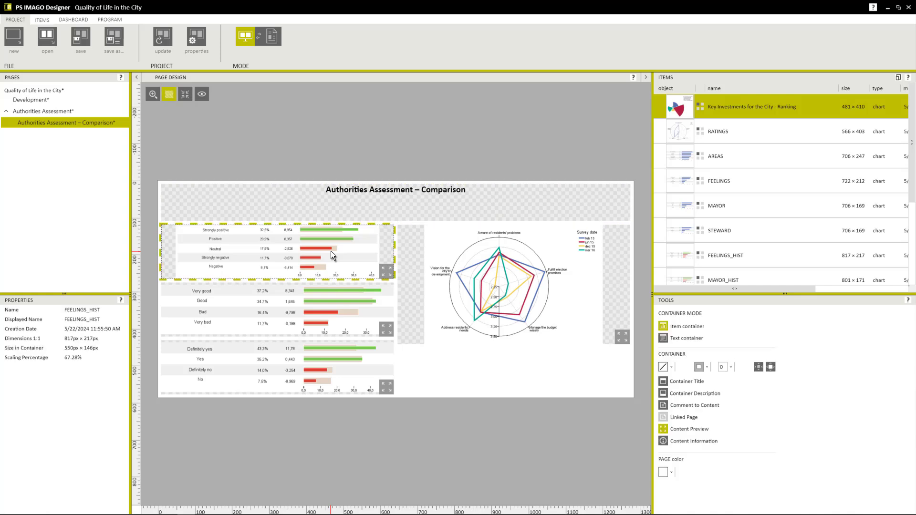
pyautogui.keyDown('ctrl'); pyautogui.click(322, 317); pyautogui.keyUp('ctrl')
pyautogui.keyDown('ctrl'); pyautogui.click(368, 352); pyautogui.keyUp('ctrl')
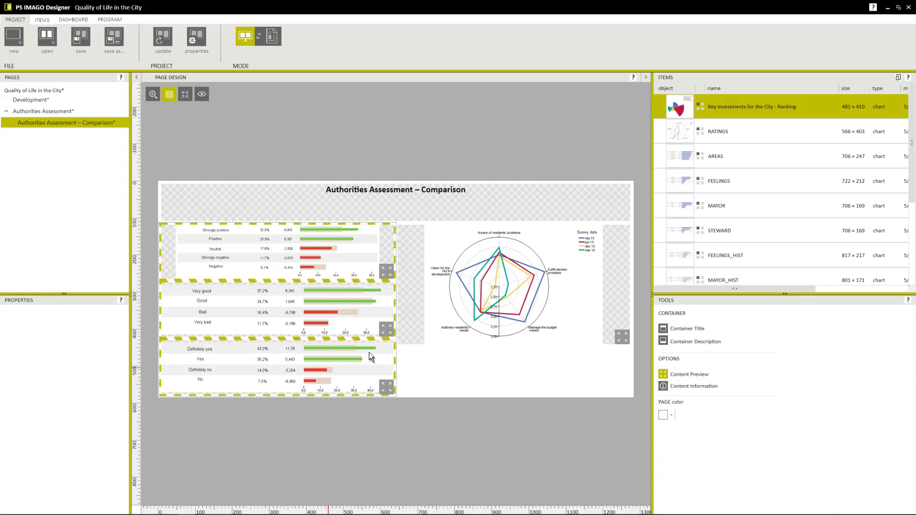
pyautogui.keyDown('ctrl'); pyautogui.click(469, 299); pyautogui.keyUp('ctrl')
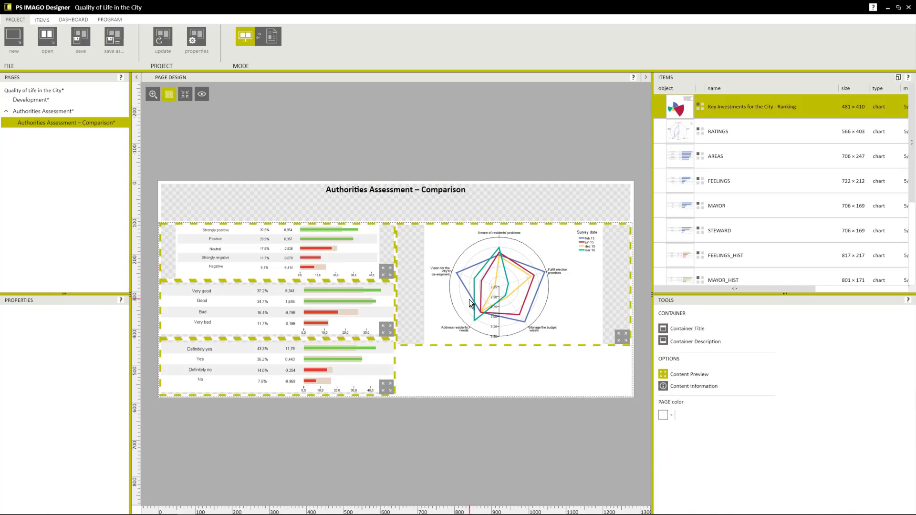
pyautogui.click(662, 328)
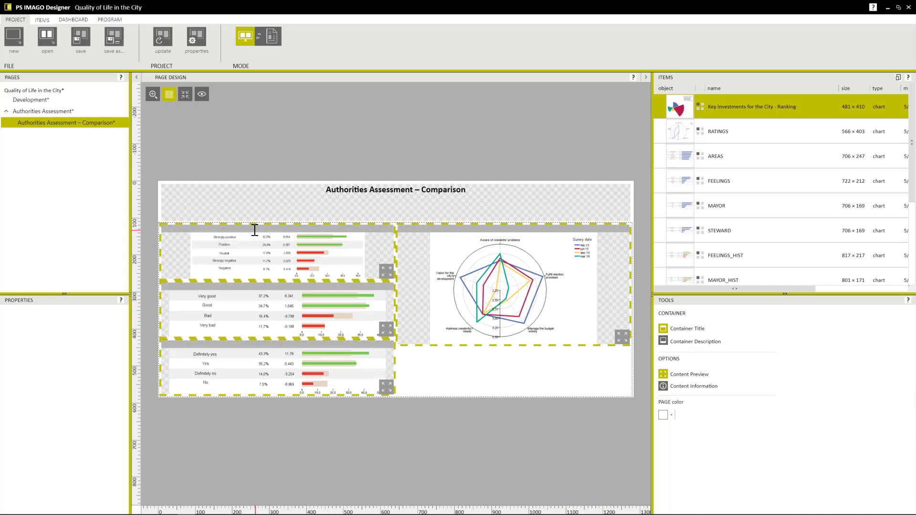
# Step: Title the charts "Feelings about the city", "Mayor's evaluation", "Mayor as a good steward" and "Rating of statements about the city authorities"
pyautogui.write('Feelings about the city')
pyautogui.click(262, 289)
pyautogui.write("Mayor's evaluation")
pyautogui.click(271, 345)
pyautogui.write('Mayor as a good steward')
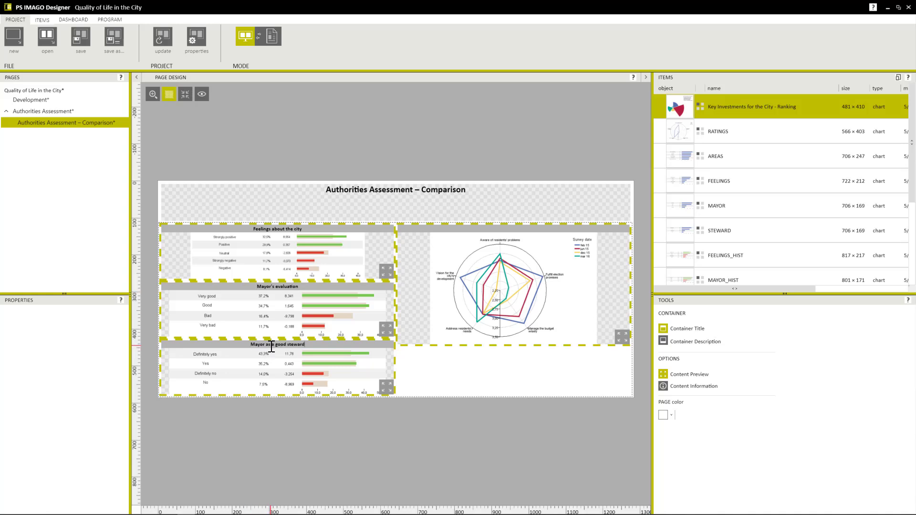
pyautogui.click(506, 230)
pyautogui.write('Rating of statements about the city authorities')
pyautogui.click(504, 366)
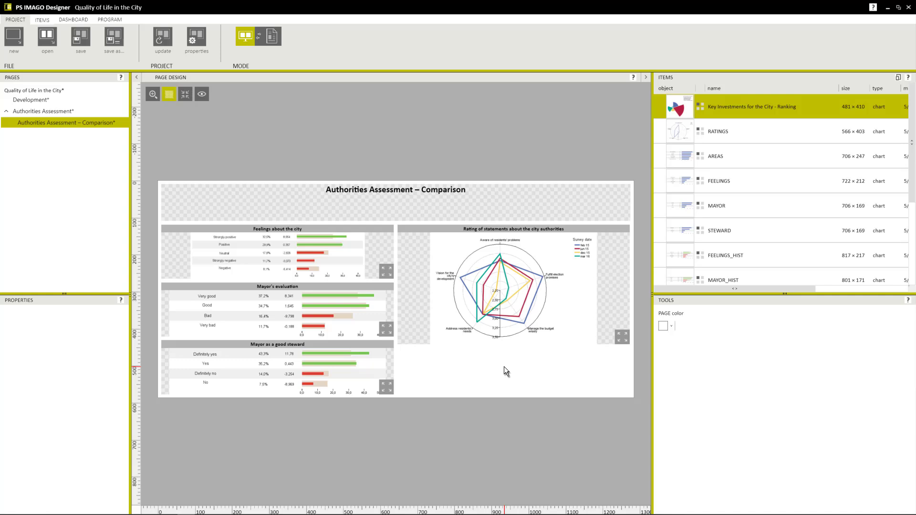
# Step: Create a new page background from the graphic with a brown header band and apply it to the whole report
pyautogui.click(74, 21)
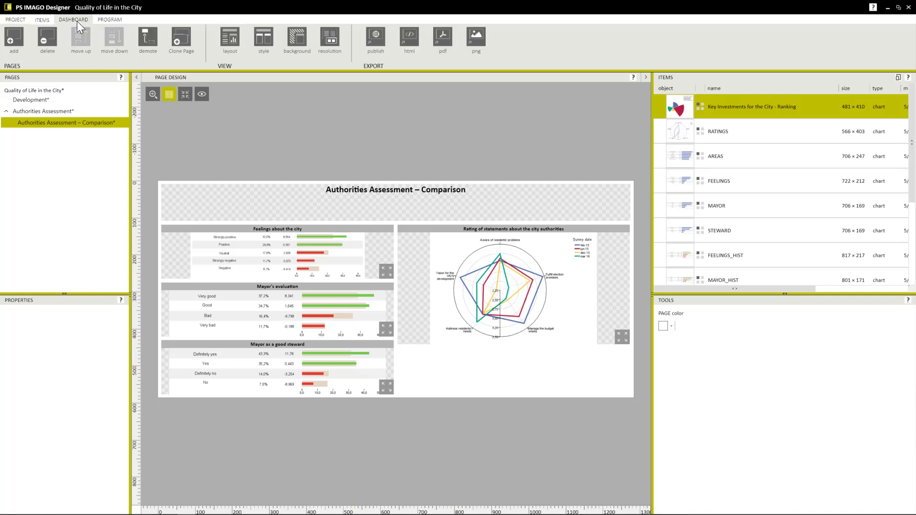
pyautogui.click(293, 43)
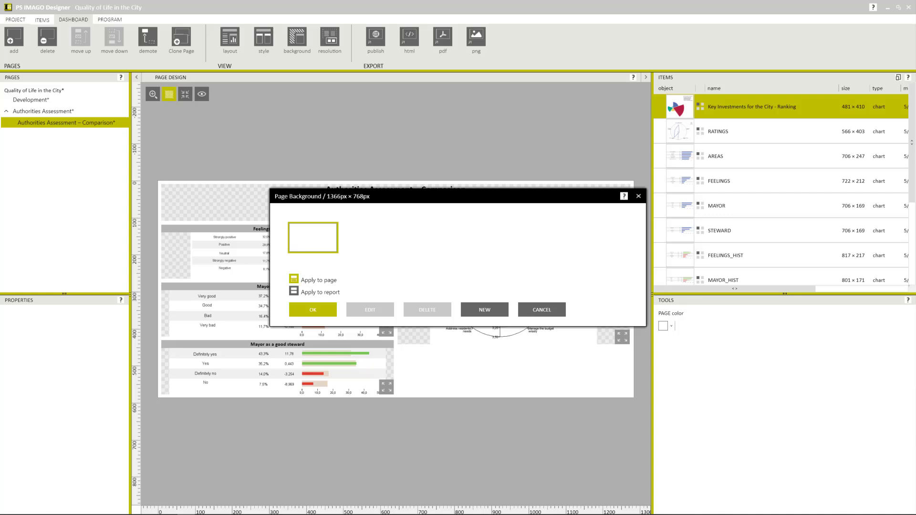
pyautogui.click(489, 311)
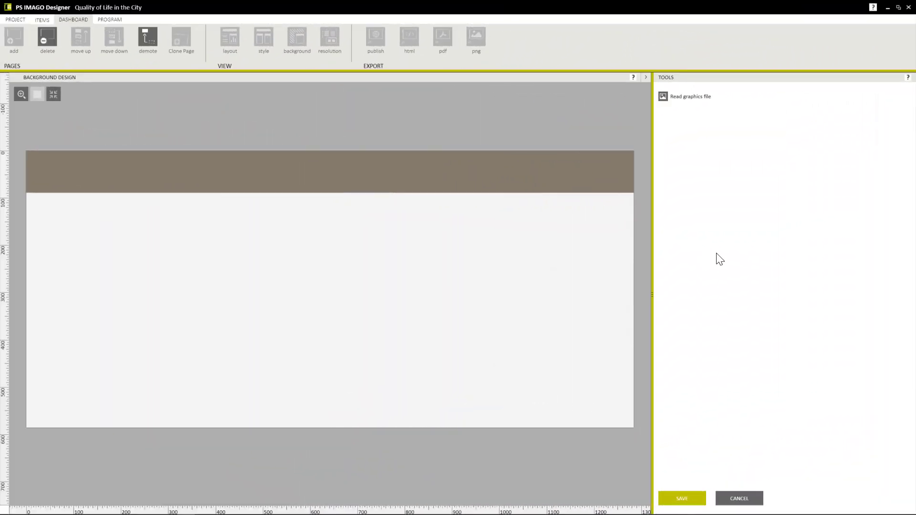
pyautogui.click(682, 499)
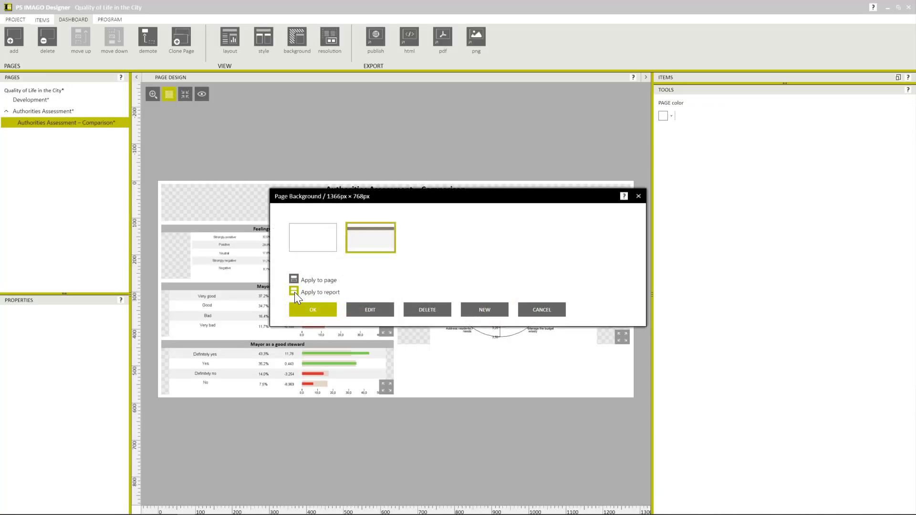
pyautogui.click(303, 308)
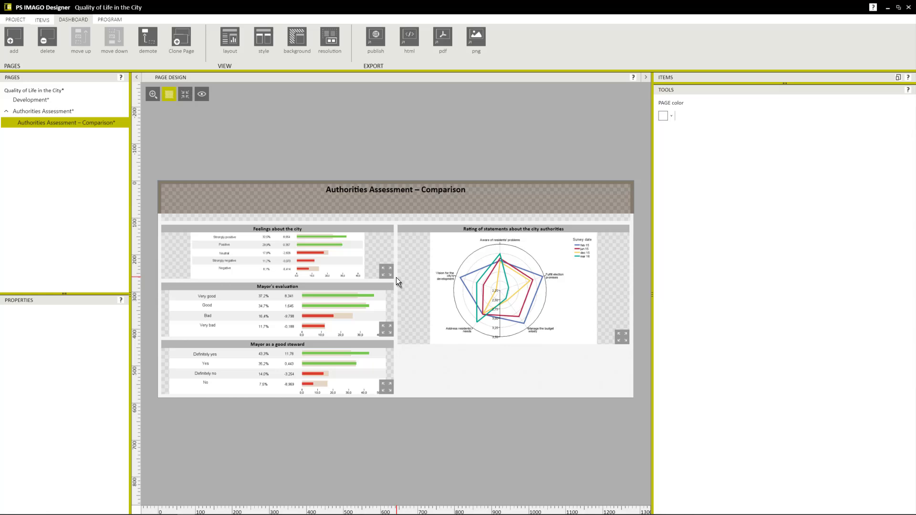
# Step: Format the "Authorities Assessment – Comparison" heading with font size 26, white text and left alignment
pyautogui.click(433, 188)
pyautogui.moveTo(466, 190); pyautogui.dragTo(328, 190)
pyautogui.click(745, 129)
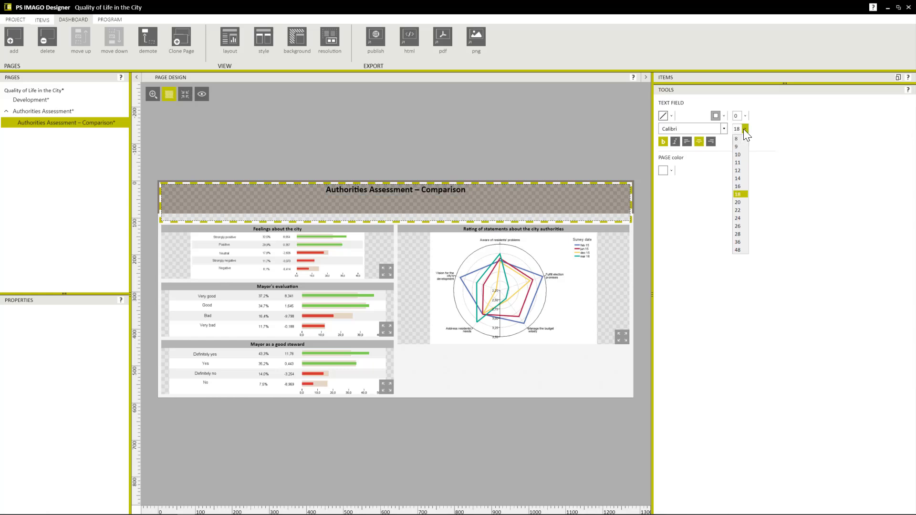
pyautogui.click(737, 228)
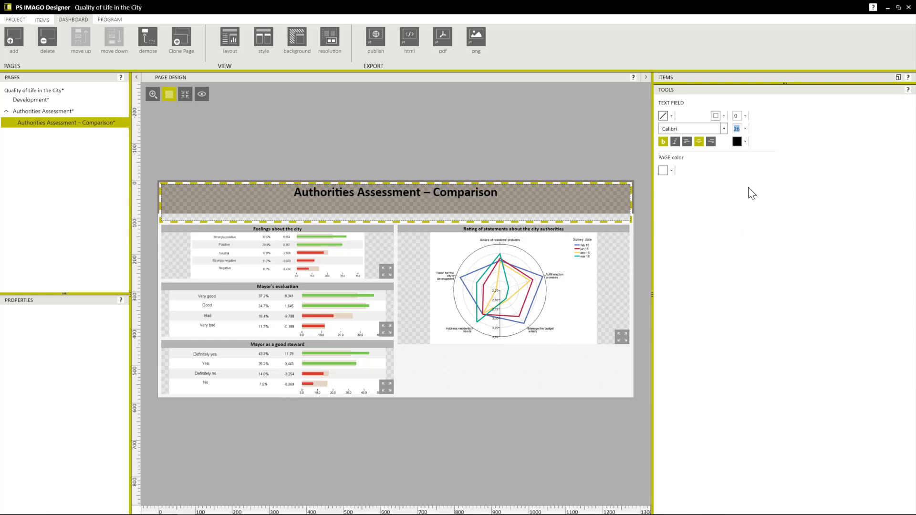
pyautogui.click(746, 142)
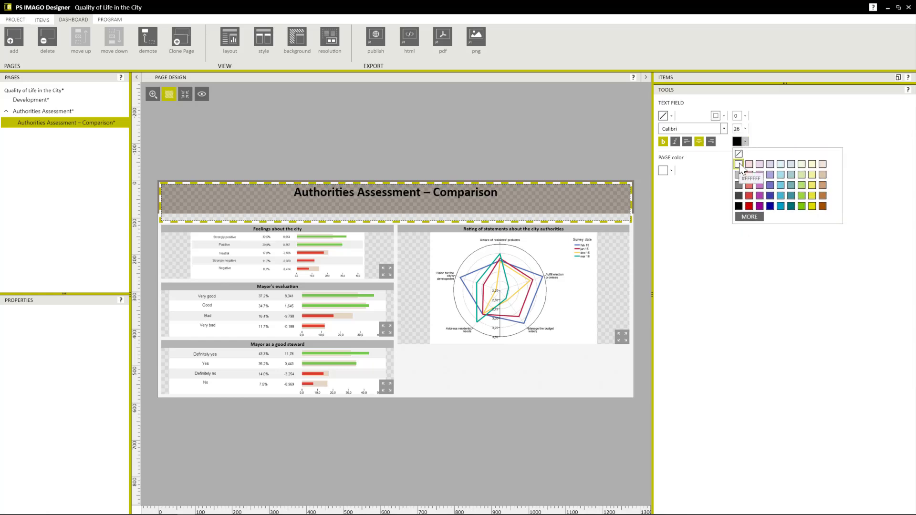
pyautogui.click(739, 157)
pyautogui.click(686, 143)
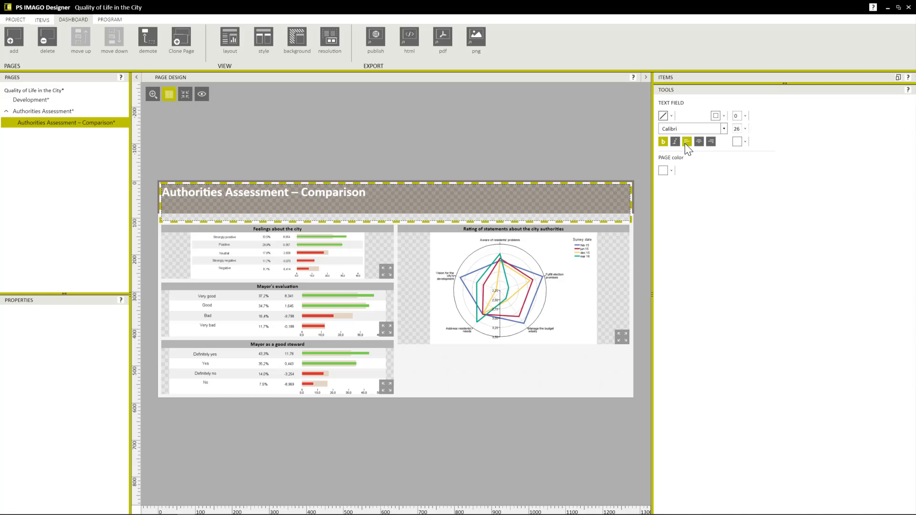
# Step: Give the "Feelings about the city" container title a white background, font size 11 and left alignment
pyautogui.click(327, 258)
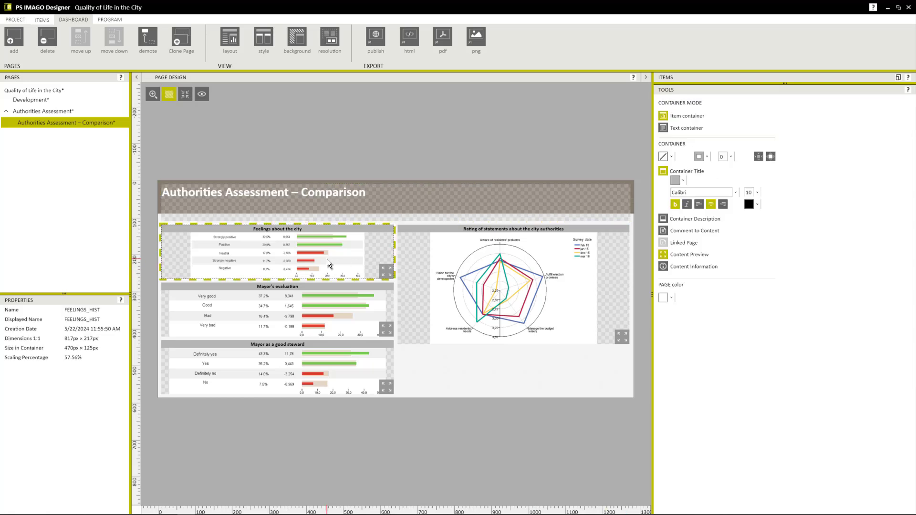
pyautogui.click(685, 179)
pyautogui.click(678, 201)
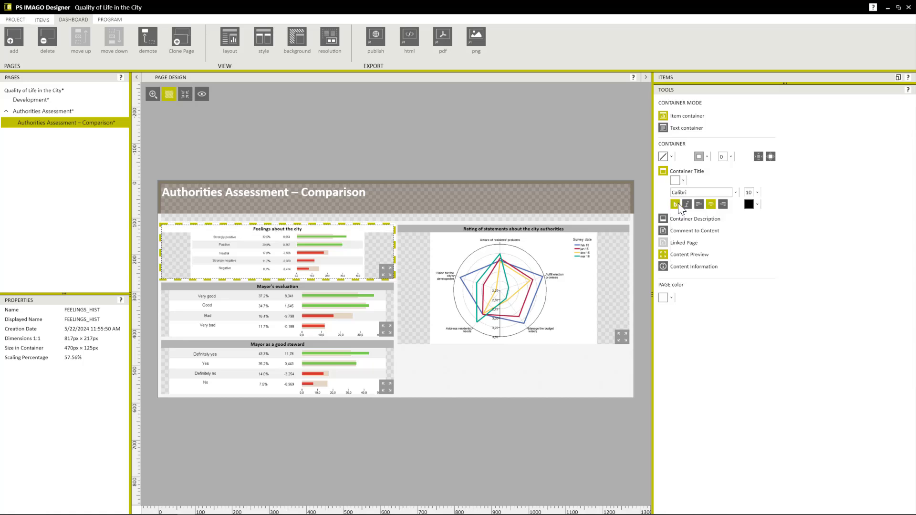
pyautogui.click(757, 192)
pyautogui.click(752, 212)
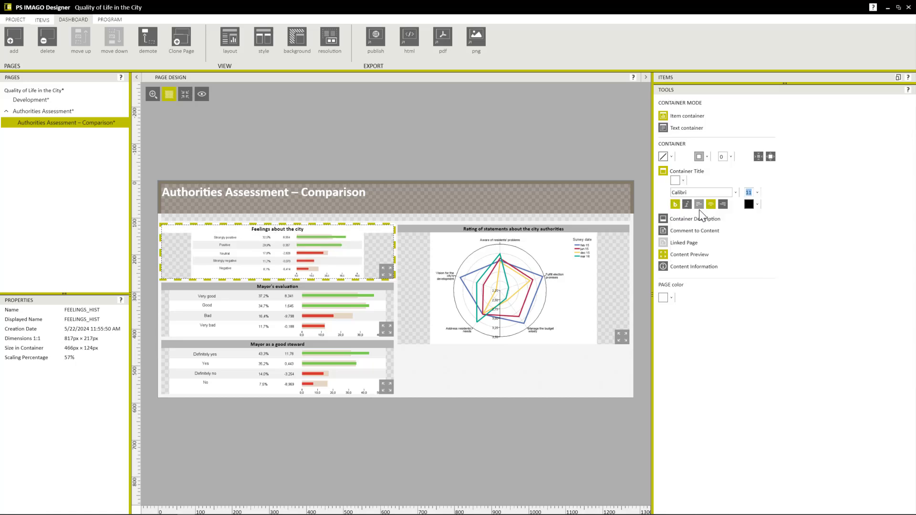
pyautogui.click(699, 204)
pyautogui.click(342, 149)
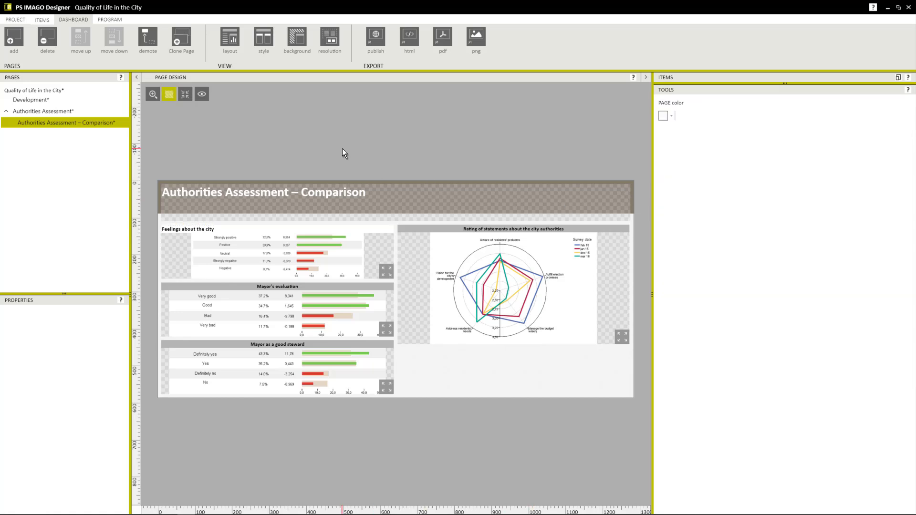
# Step: Apply the current page's heading and container style to the whole report
pyautogui.click(262, 39)
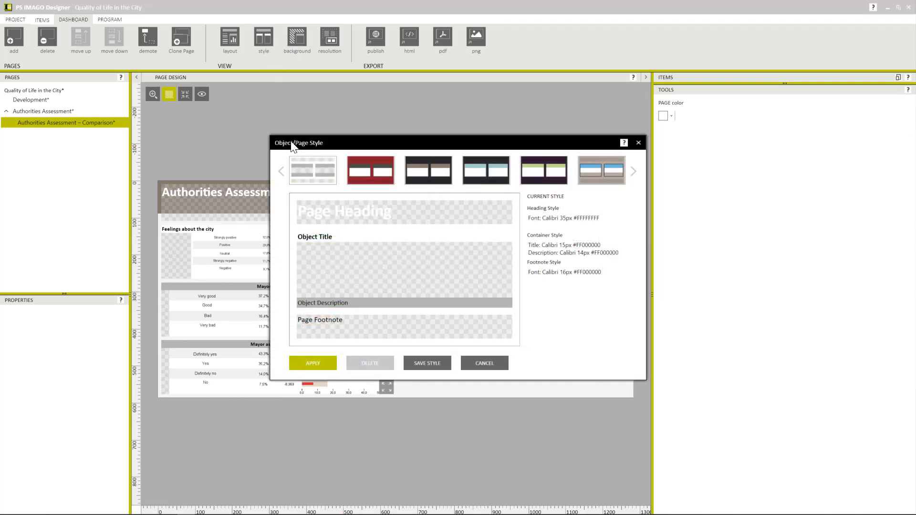
pyautogui.click(322, 363)
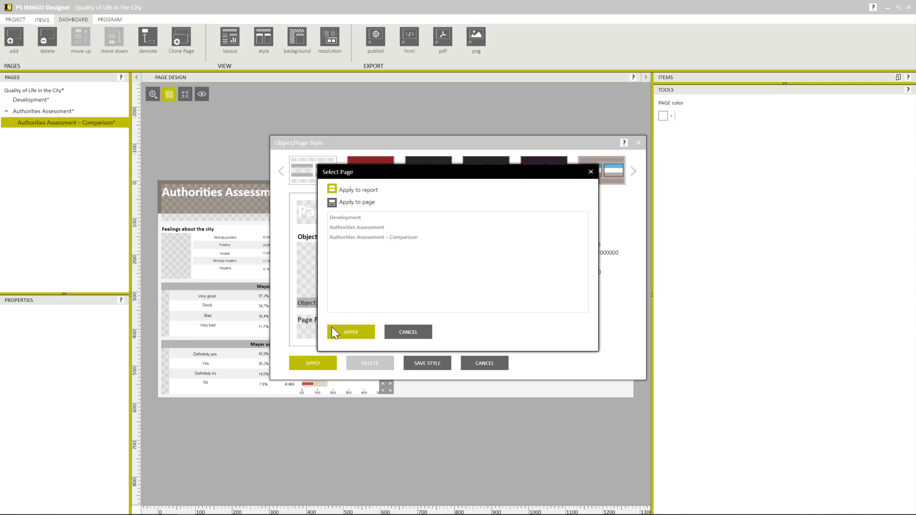
pyautogui.click(358, 333)
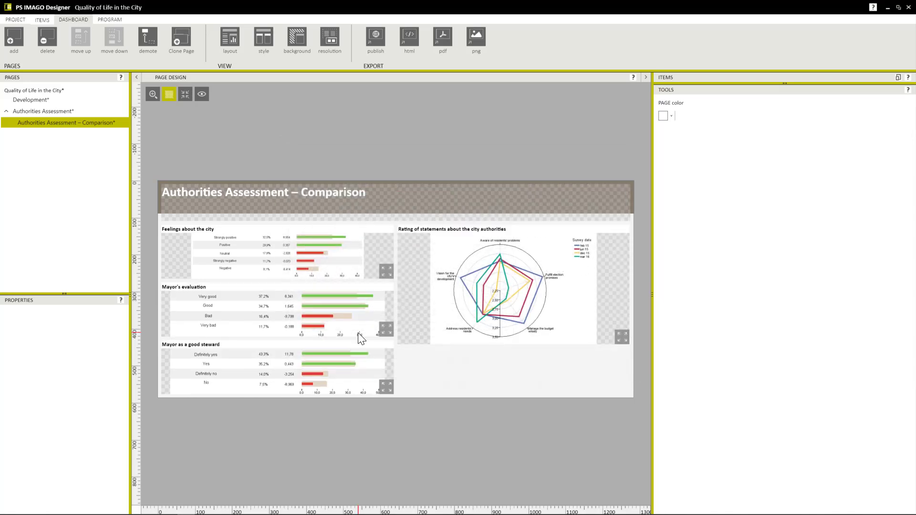